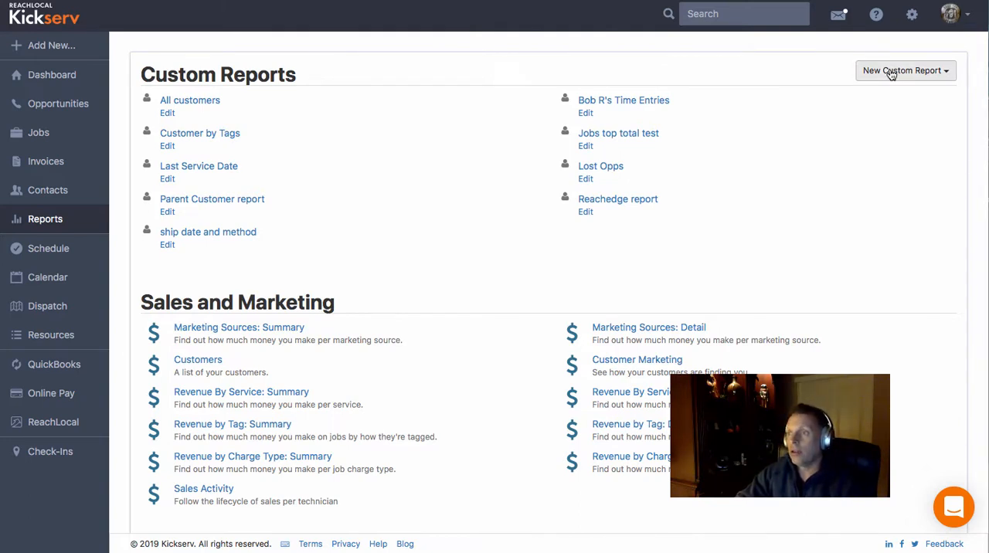
- Start a new custom job report and name it "The new jobs report for Dec 2018"
{"action": "left_click", "coordinate": [889, 69]}
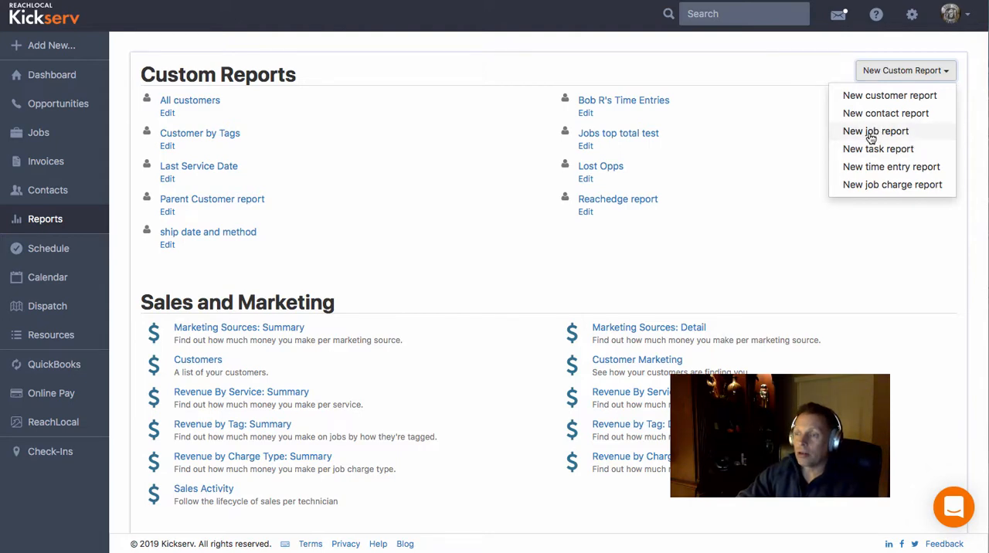
{"action": "left_click", "coordinate": [872, 135]}
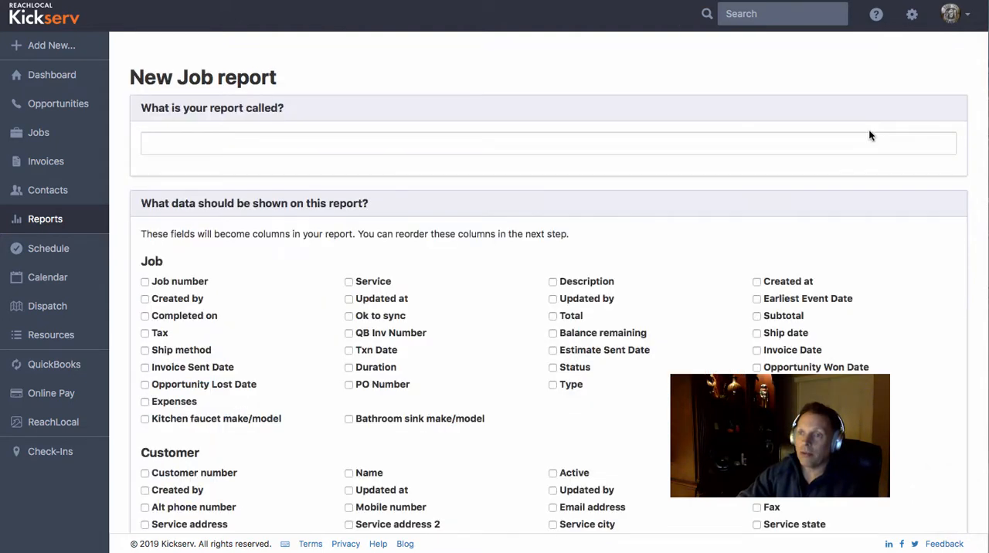
{"action": "left_click", "coordinate": [201, 142]}
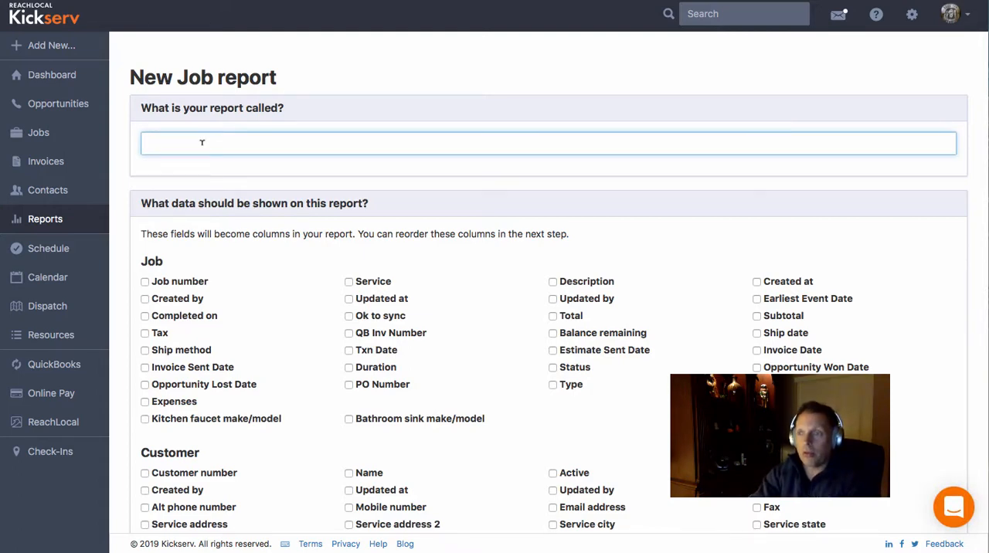
{"action": "type", "text": "The new j"}
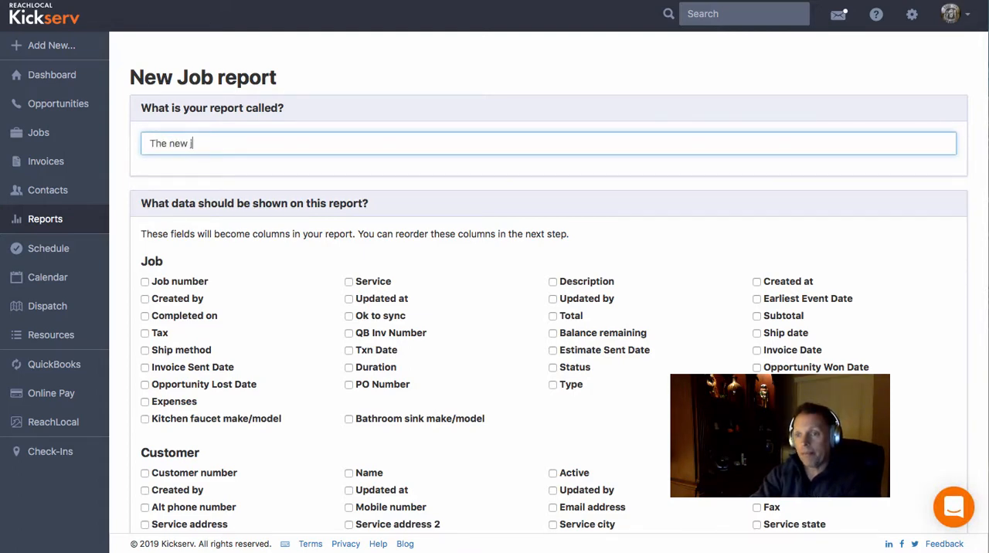
{"action": "type", "text": "obs repo"}
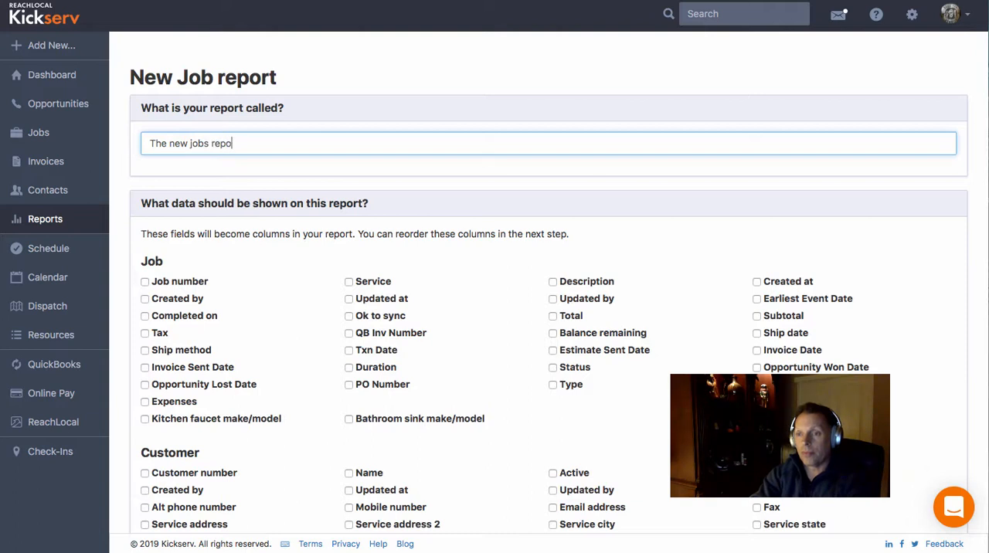
{"action": "type", "text": "rt for Dec 201"}
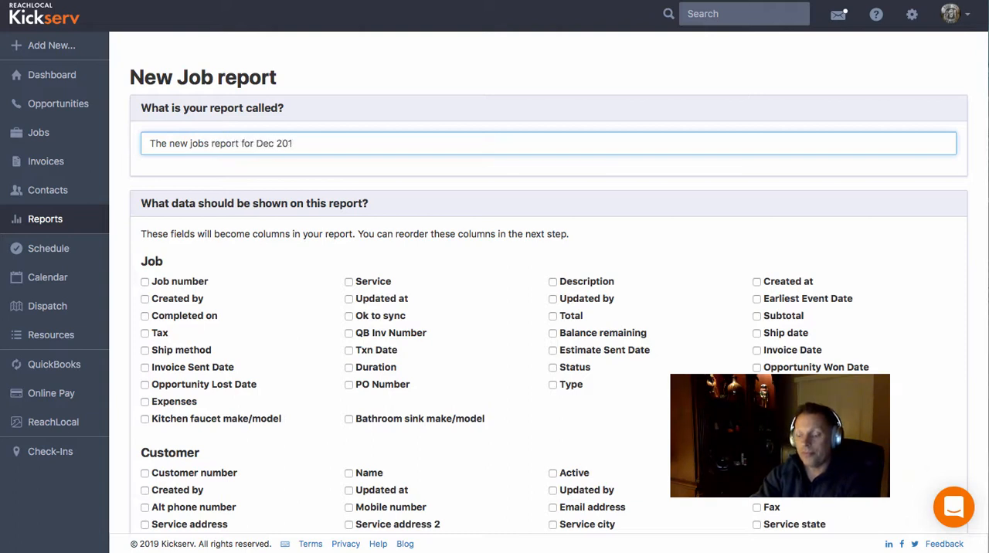
{"action": "type", "text": "8"}
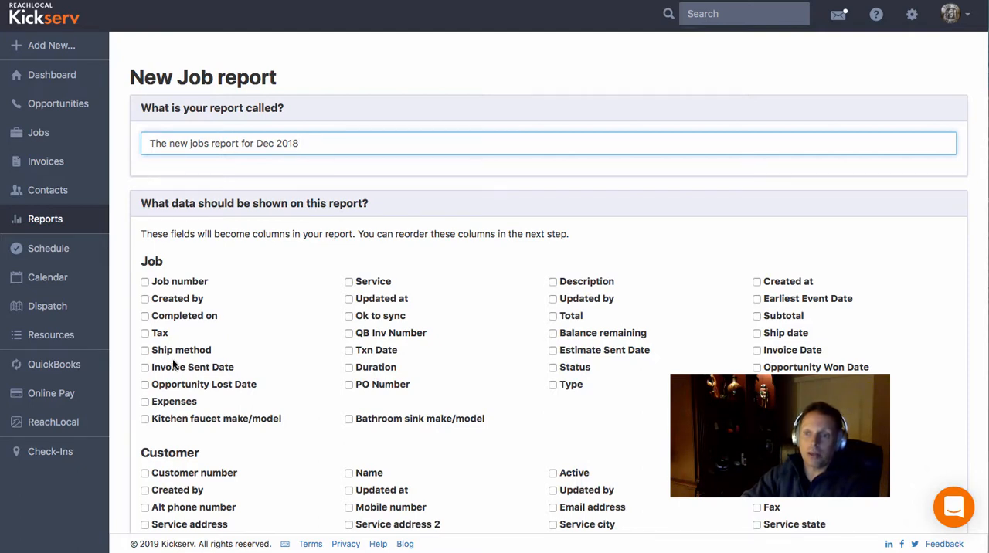
- Include the job fields Job number, Service, Created at and Balance remaining, plus the customer Name, as report columns
{"action": "left_click", "coordinate": [145, 283]}
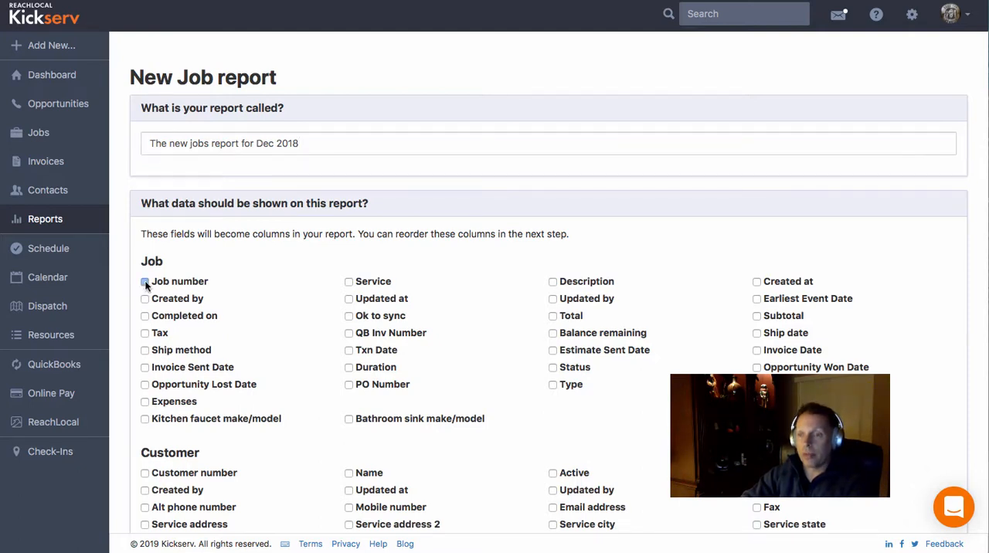
{"action": "left_click", "coordinate": [350, 282]}
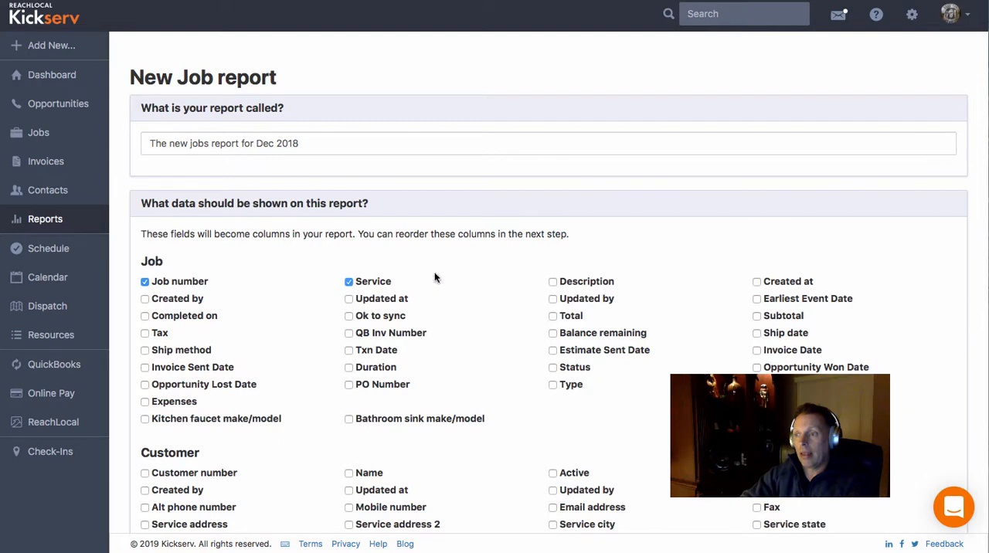
{"action": "left_click", "coordinate": [757, 283]}
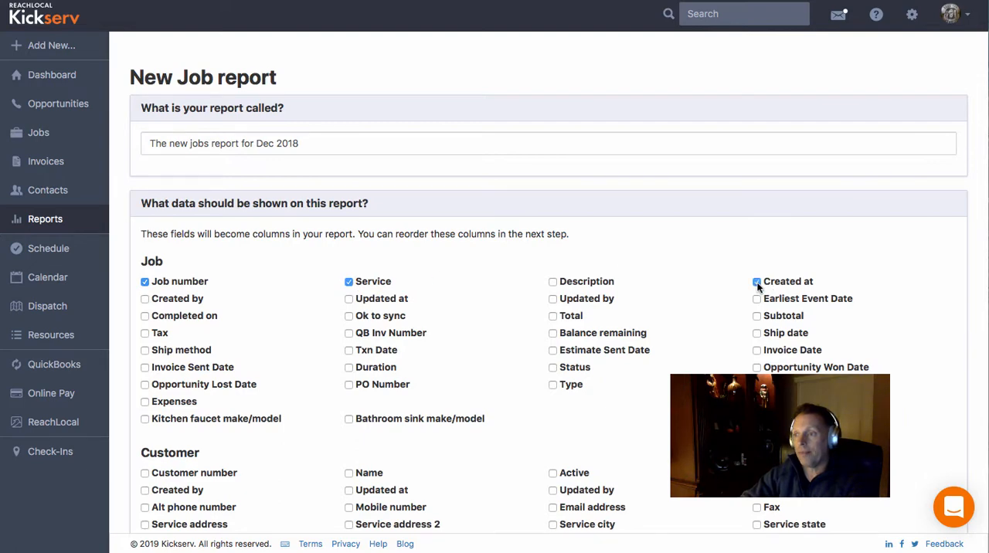
{"action": "left_click", "coordinate": [553, 333]}
{"action": "scroll", "coordinate": [556, 387], "scroll_direction": "down", "scroll_amount": 5}
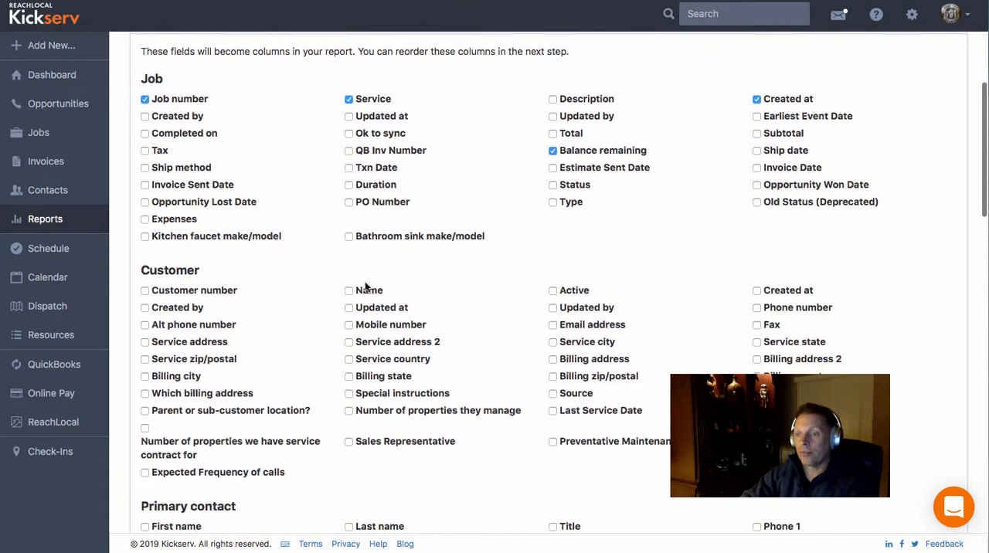
{"action": "left_click", "coordinate": [349, 289]}
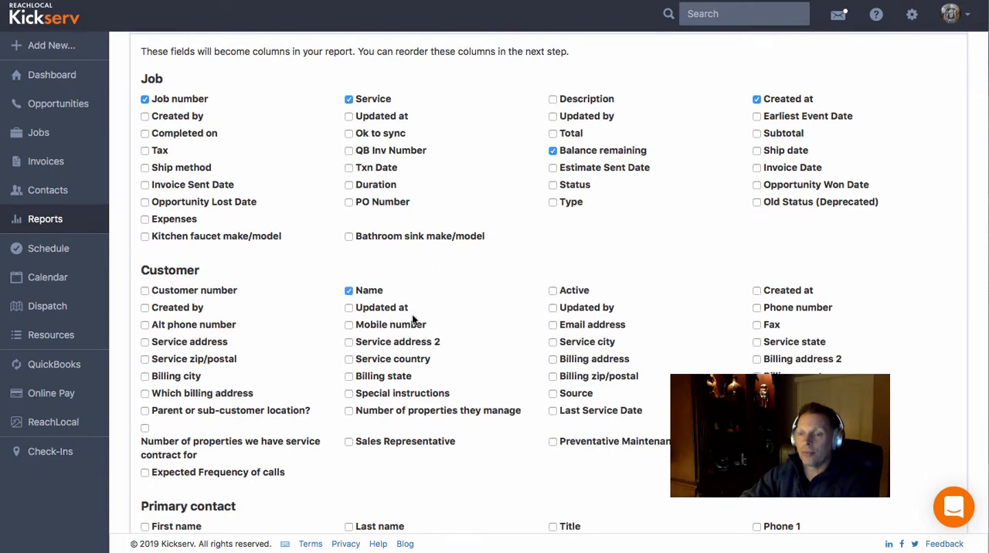
- Move the Customer : Name column to the first position in the report's display order
{"action": "scroll", "coordinate": [412, 319], "scroll_direction": "down", "scroll_amount": 4}
{"action": "scroll", "coordinate": [412, 319], "scroll_direction": "up", "scroll_amount": 2}
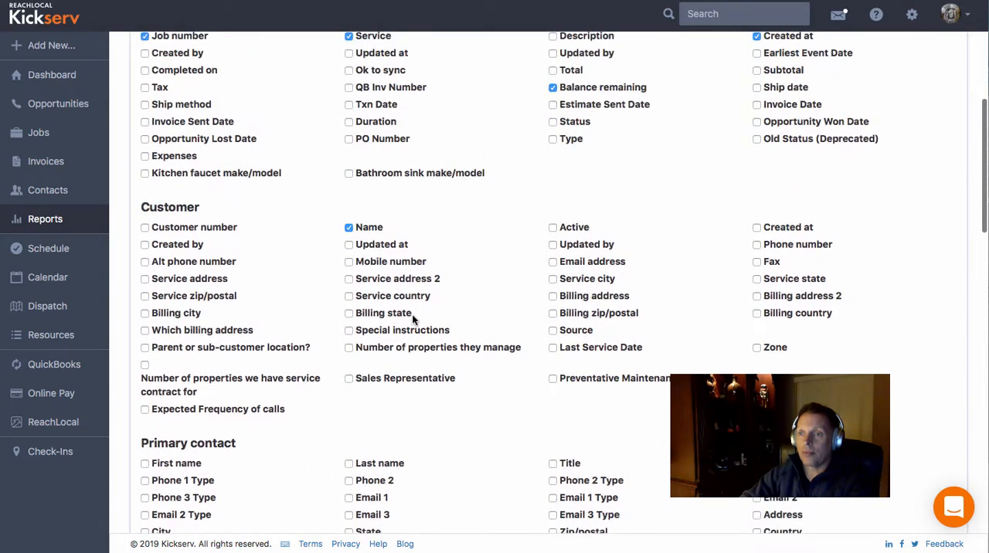
{"action": "scroll", "coordinate": [412, 316], "scroll_direction": "up", "scroll_amount": 1}
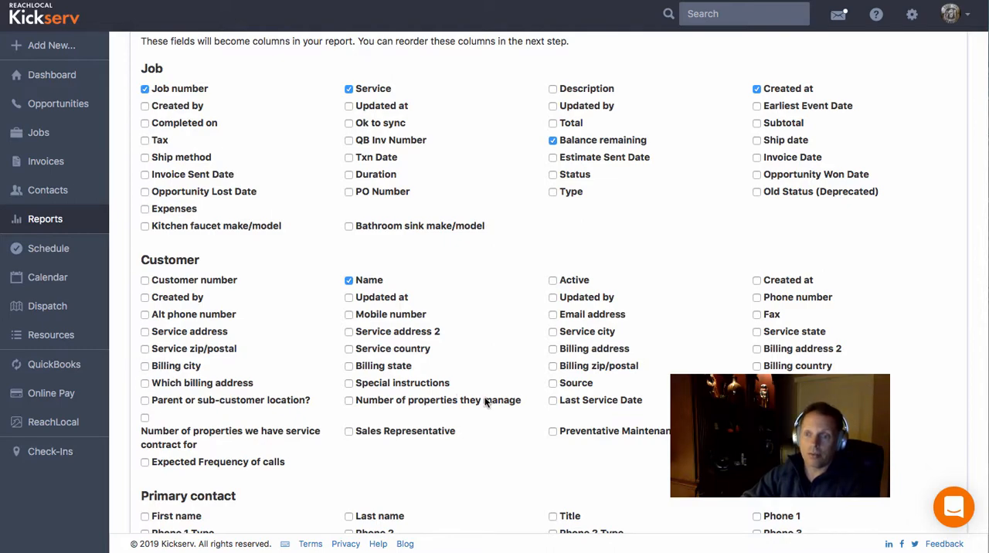
{"action": "scroll", "coordinate": [485, 402], "scroll_direction": "down", "scroll_amount": 7}
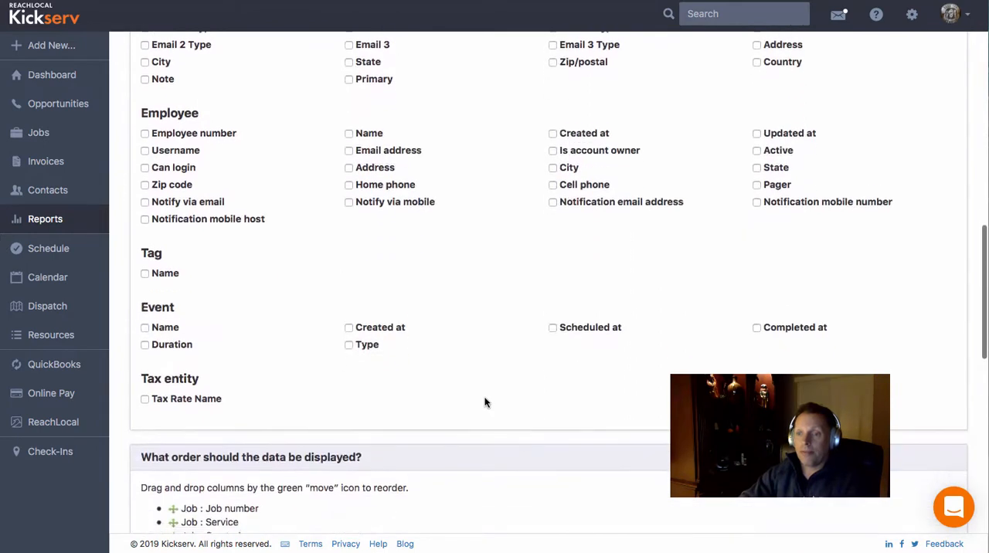
{"action": "scroll", "coordinate": [485, 401], "scroll_direction": "down", "scroll_amount": 5}
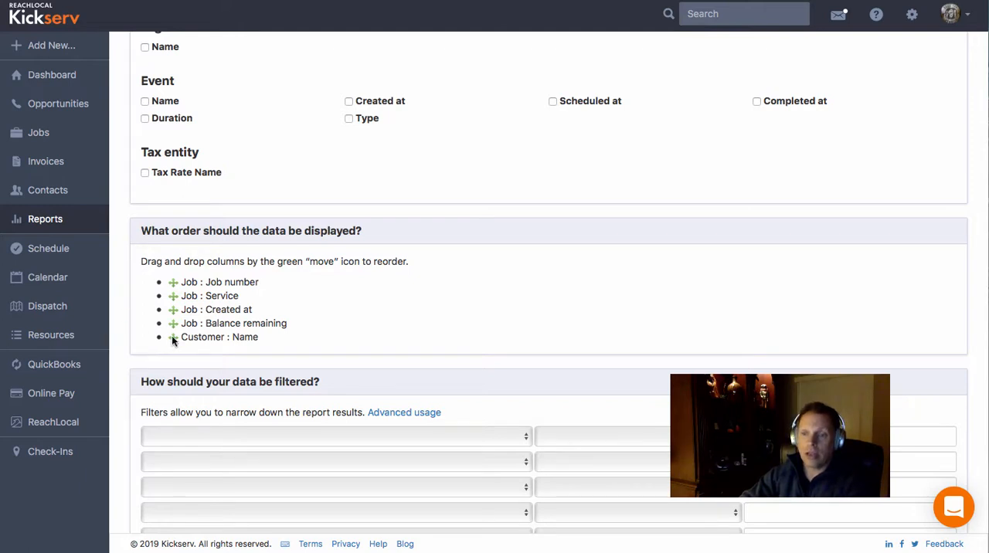
{"action": "left_click_drag", "start_coordinate": [171, 337], "coordinate": [175, 283]}
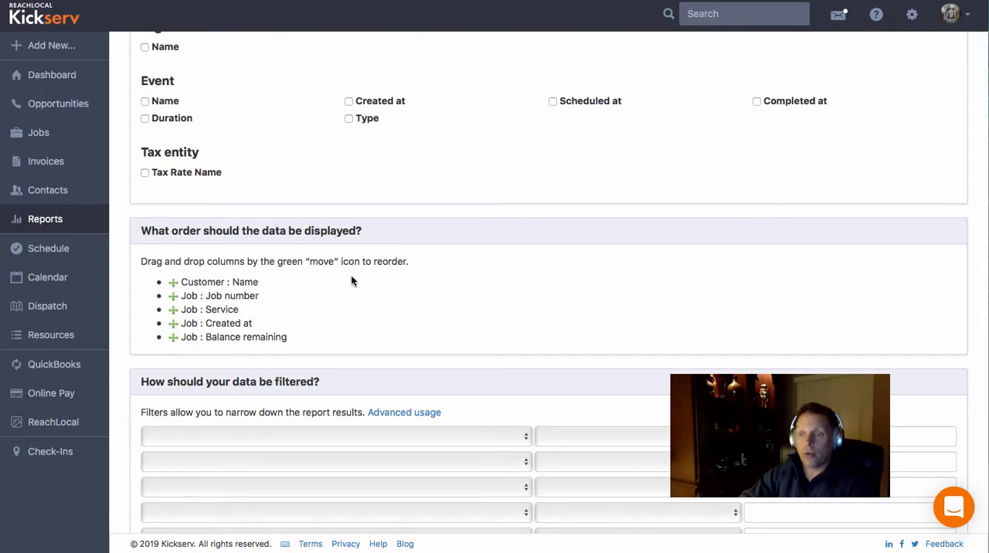
- Set the first report filter to Job number, Greater than or equal to, 1000
{"action": "scroll", "coordinate": [391, 347], "scroll_direction": "down", "scroll_amount": 5}
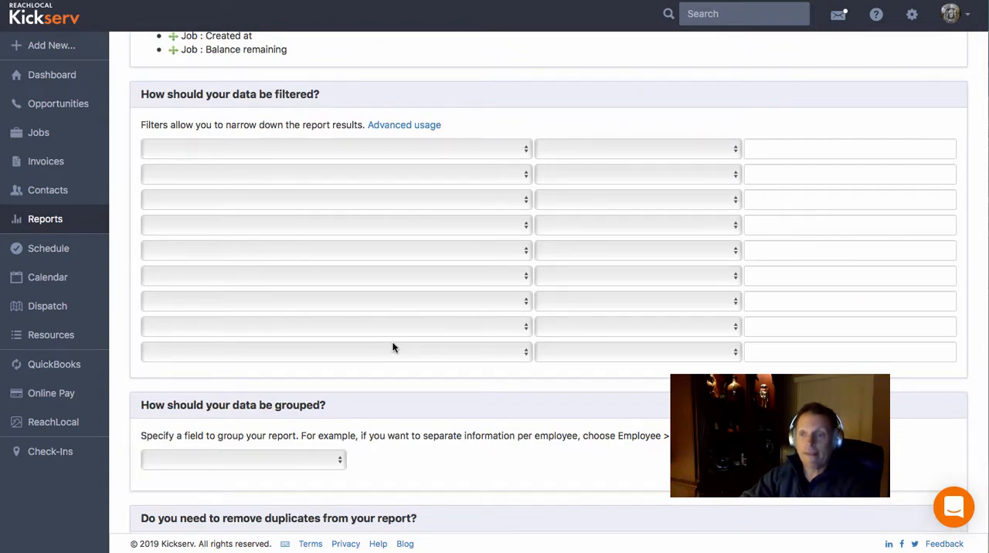
{"action": "left_click", "coordinate": [378, 150]}
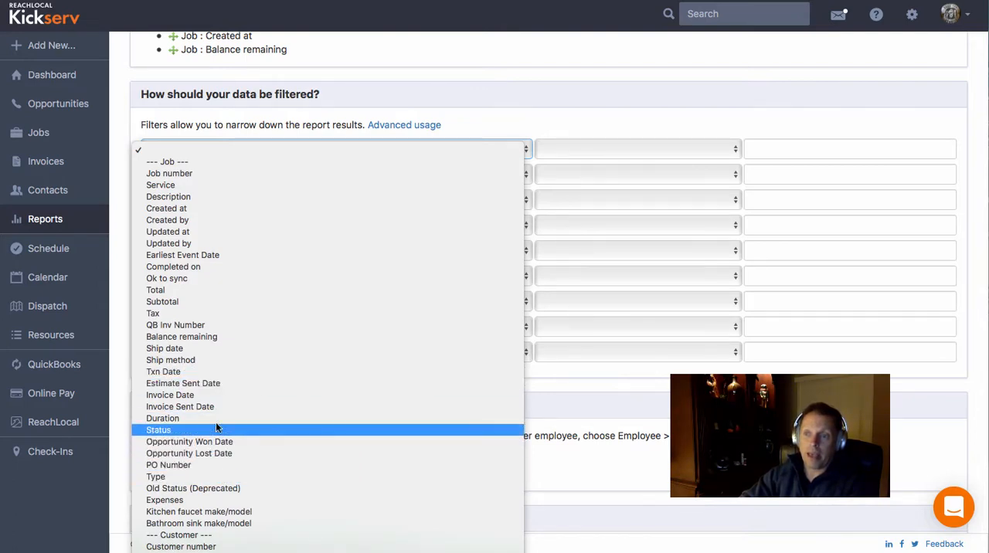
{"action": "left_click", "coordinate": [212, 174]}
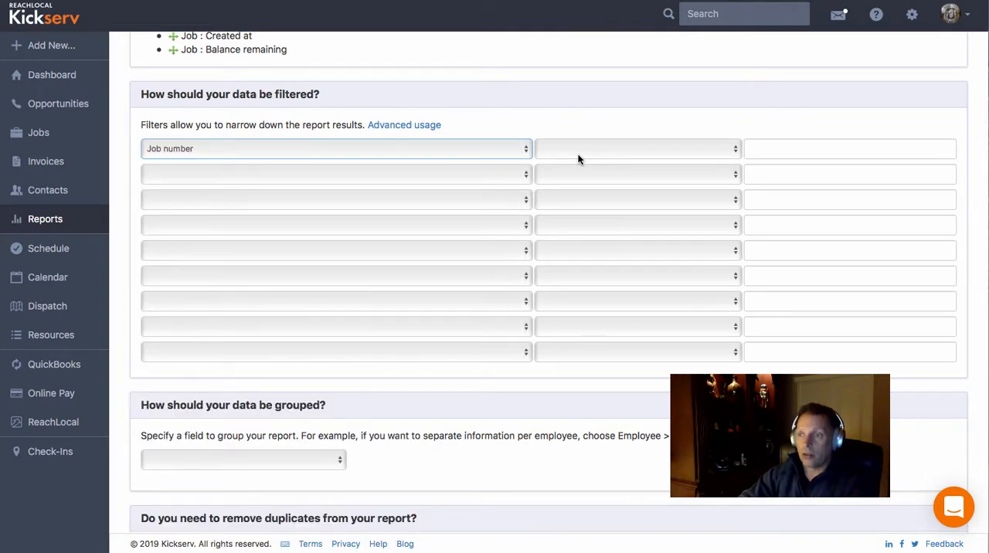
{"action": "left_click", "coordinate": [577, 160]}
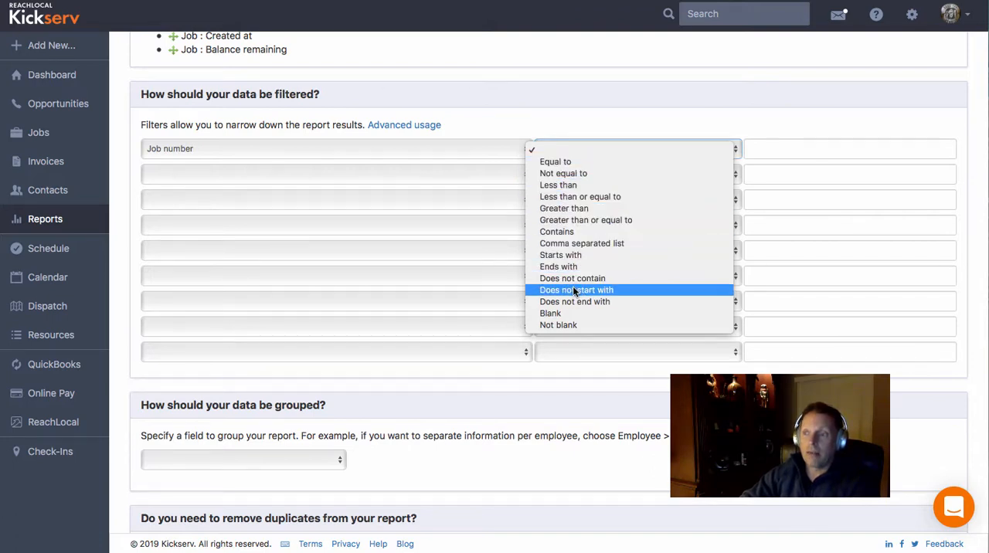
{"action": "left_click", "coordinate": [586, 220]}
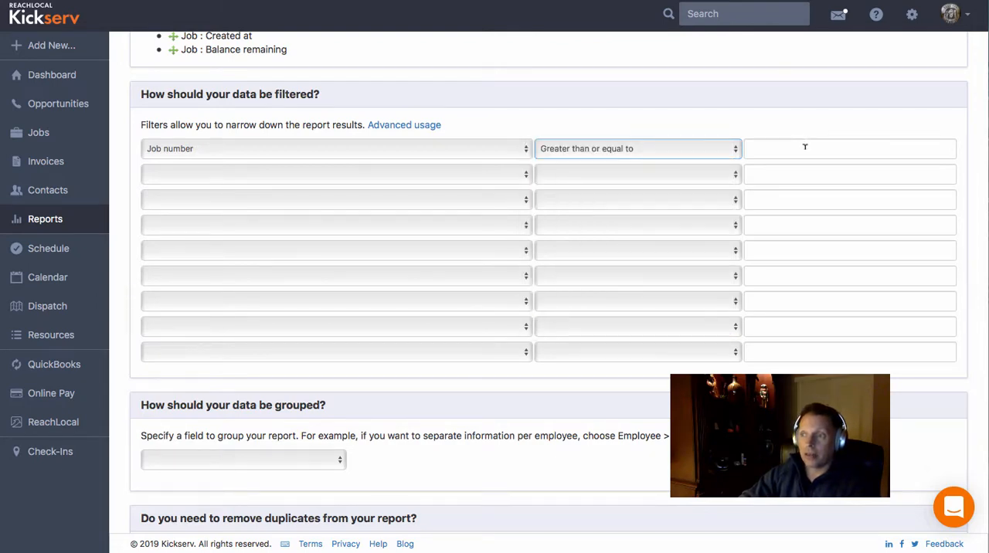
{"action": "left_click", "coordinate": [804, 146]}
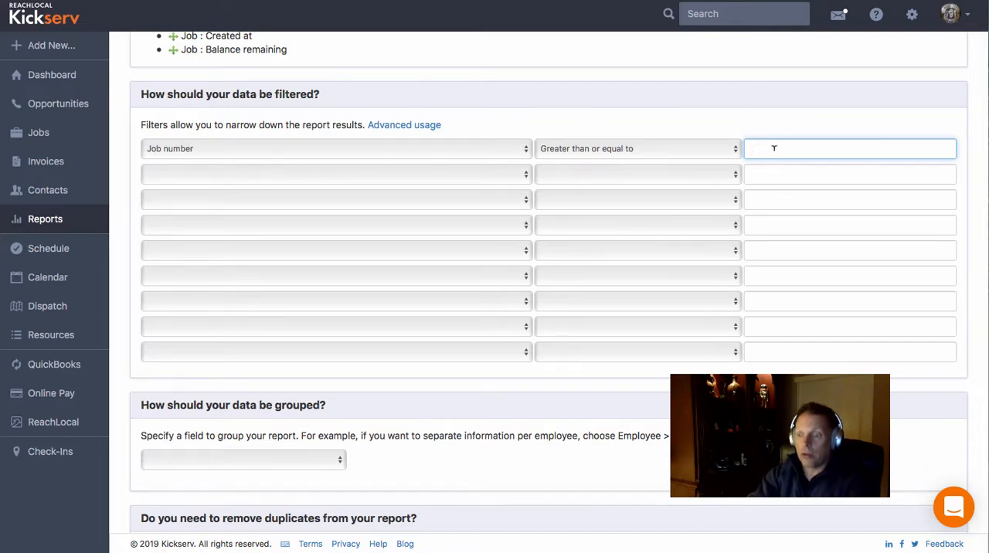
{"action": "type", "text": "1000"}
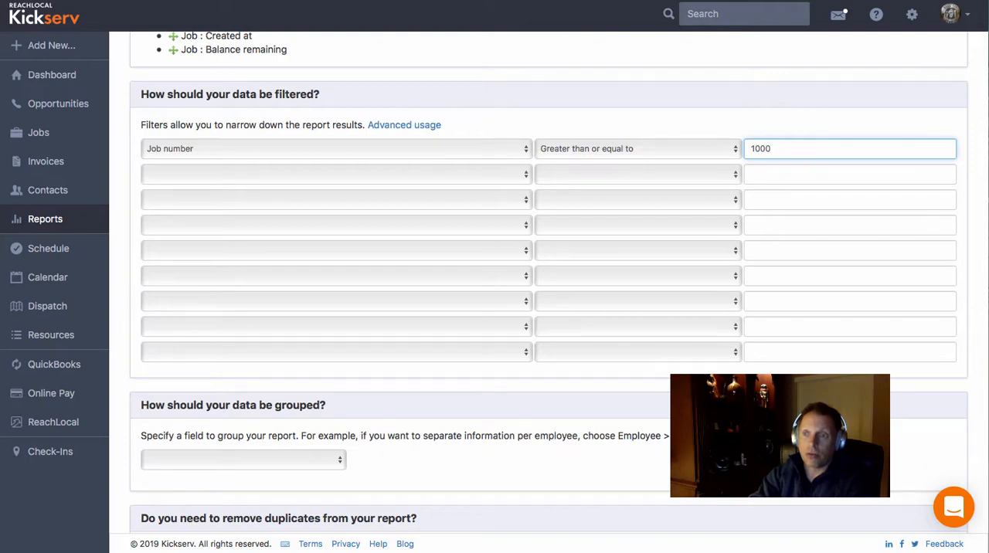
- Change the first filter's field to Created at and its value to 12/01/2018
{"action": "left_click", "coordinate": [271, 150]}
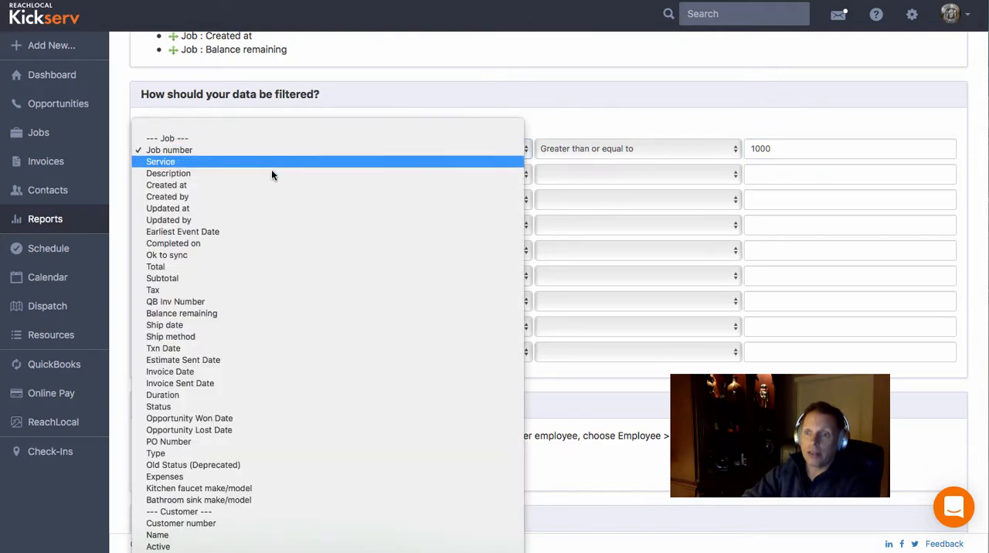
{"action": "left_click", "coordinate": [271, 184]}
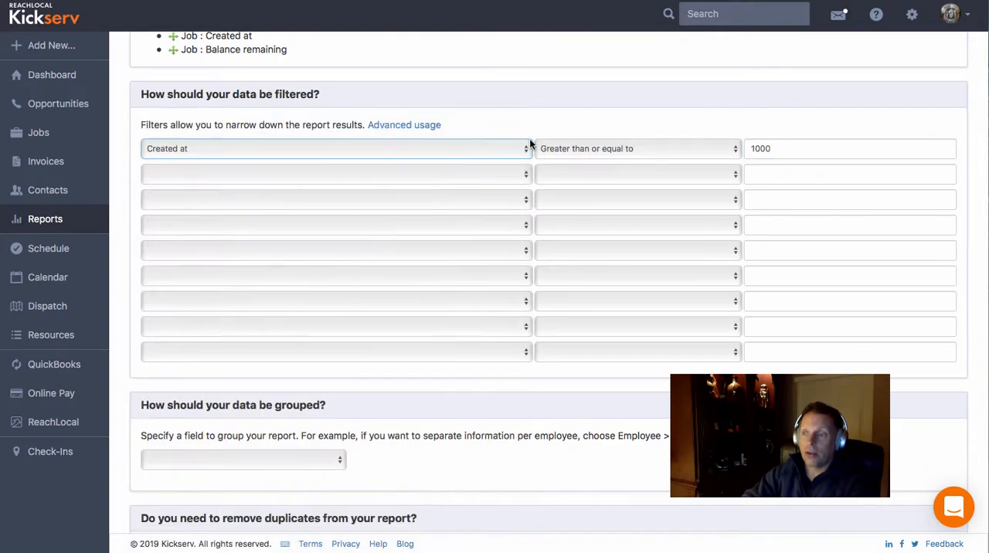
{"action": "left_click_drag", "start_coordinate": [774, 148], "coordinate": [747, 148]}
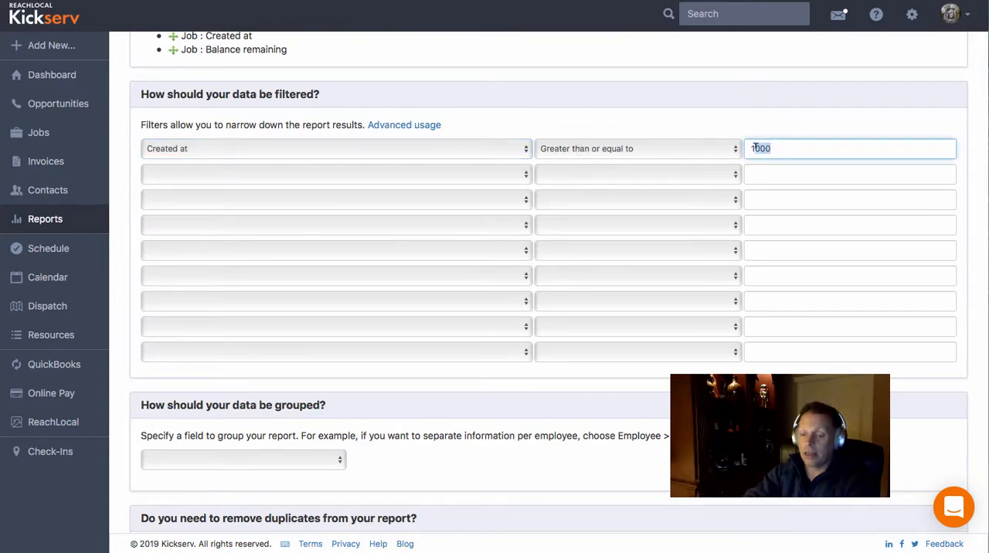
{"action": "type", "text": "12/"}
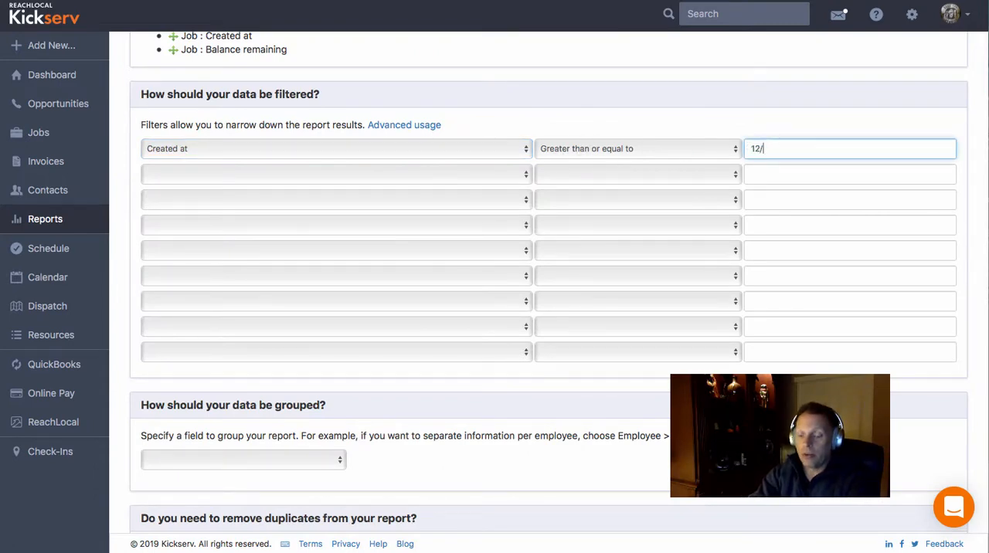
{"action": "type", "text": "01/2018"}
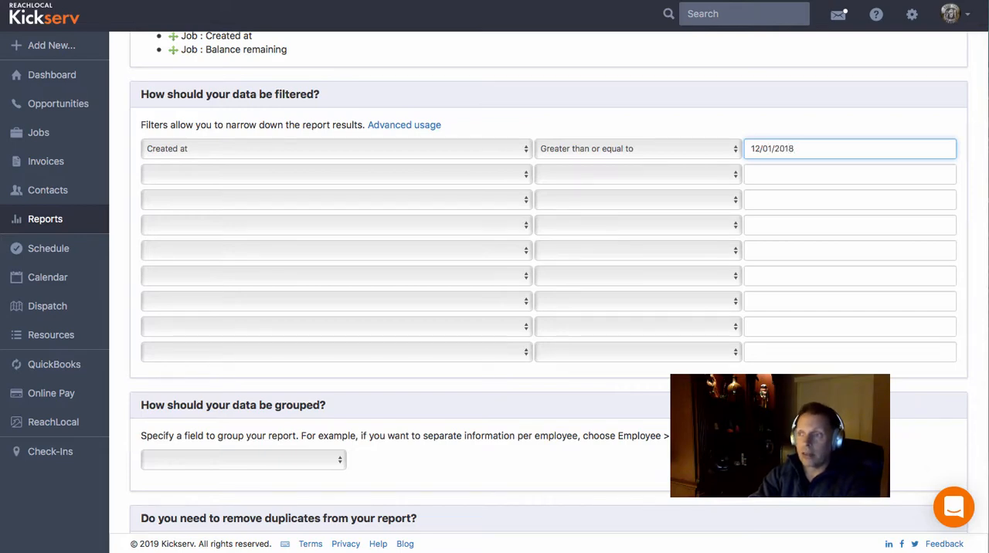
{"action": "scroll", "coordinate": [240, 374], "scroll_direction": "down", "scroll_amount": 1}
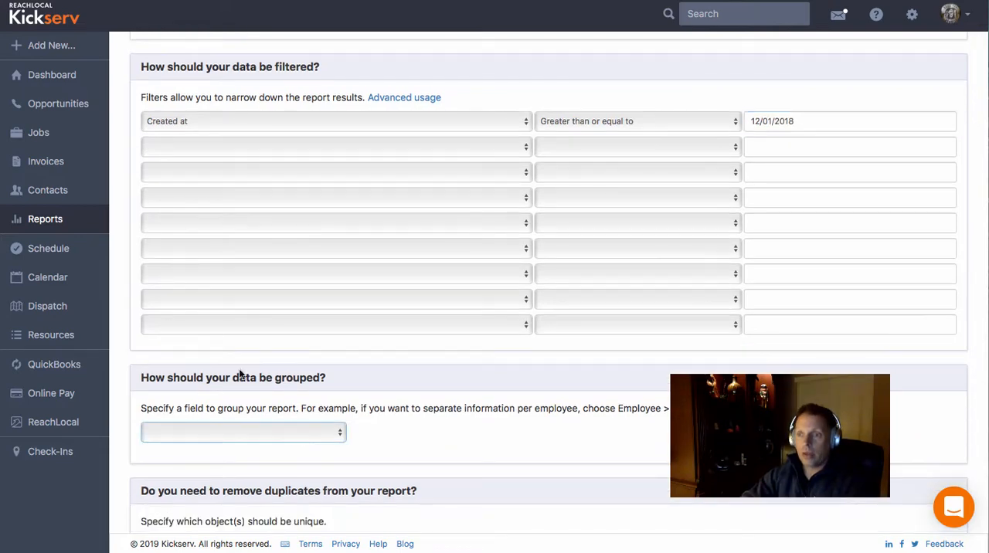
{"action": "left_click", "coordinate": [263, 146]}
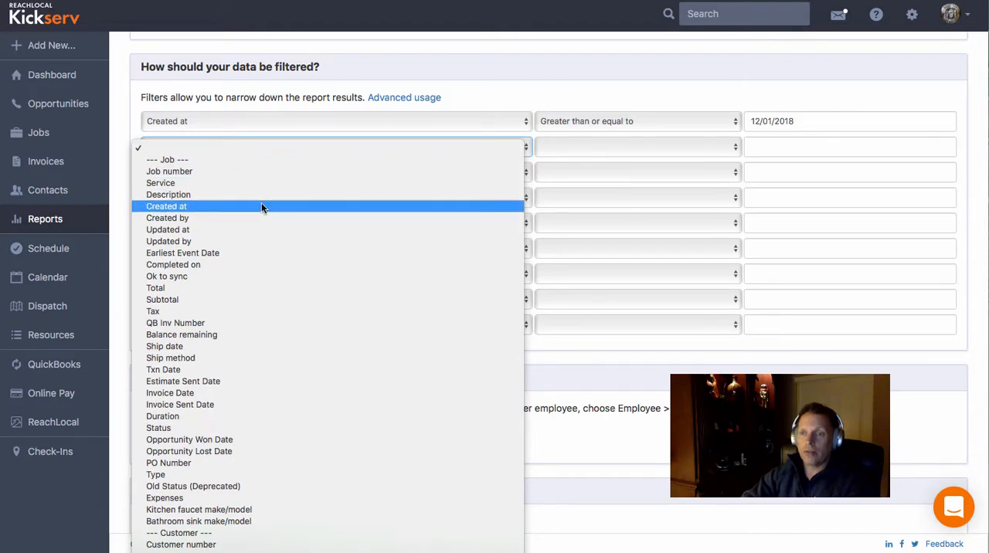
{"action": "left_click", "coordinate": [263, 148]}
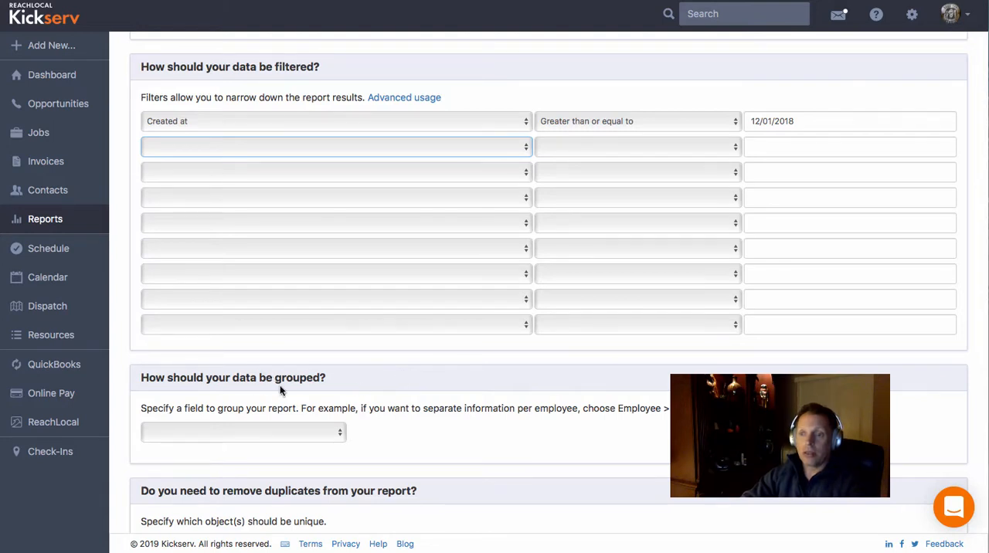
- Group the report data by Customer : Name and create the report
{"action": "left_click", "coordinate": [342, 433]}
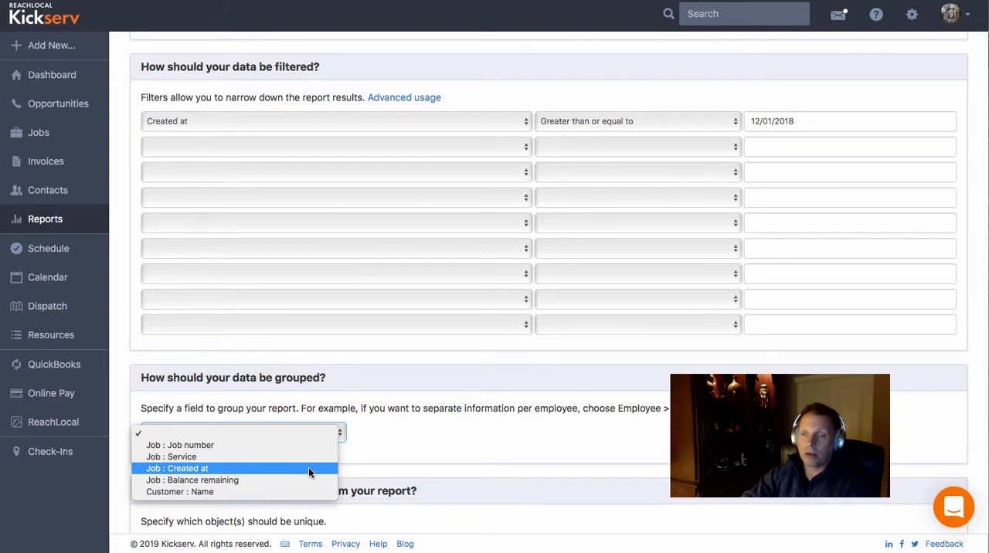
{"action": "left_click", "coordinate": [291, 490]}
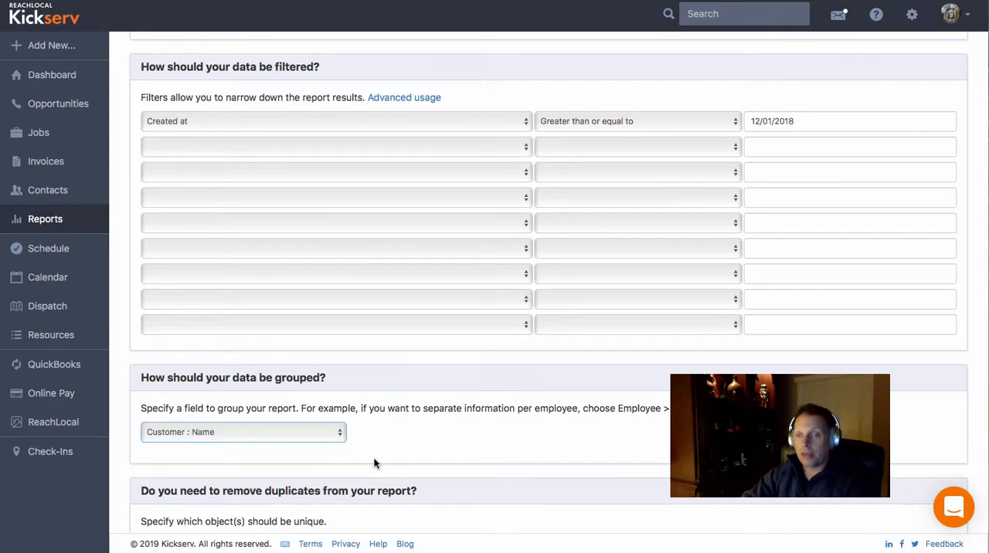
{"action": "scroll", "coordinate": [374, 463], "scroll_direction": "down", "scroll_amount": 3}
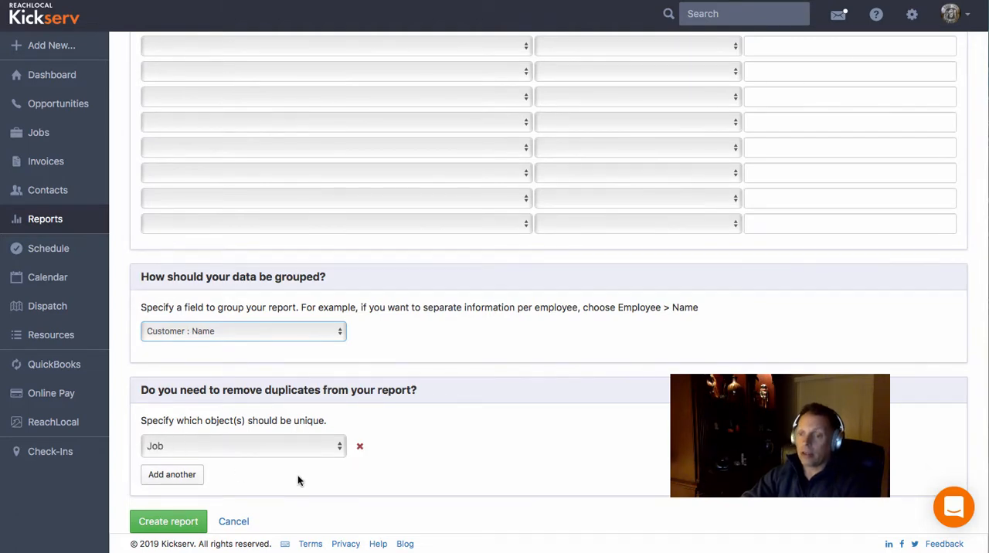
{"action": "left_click", "coordinate": [169, 521]}
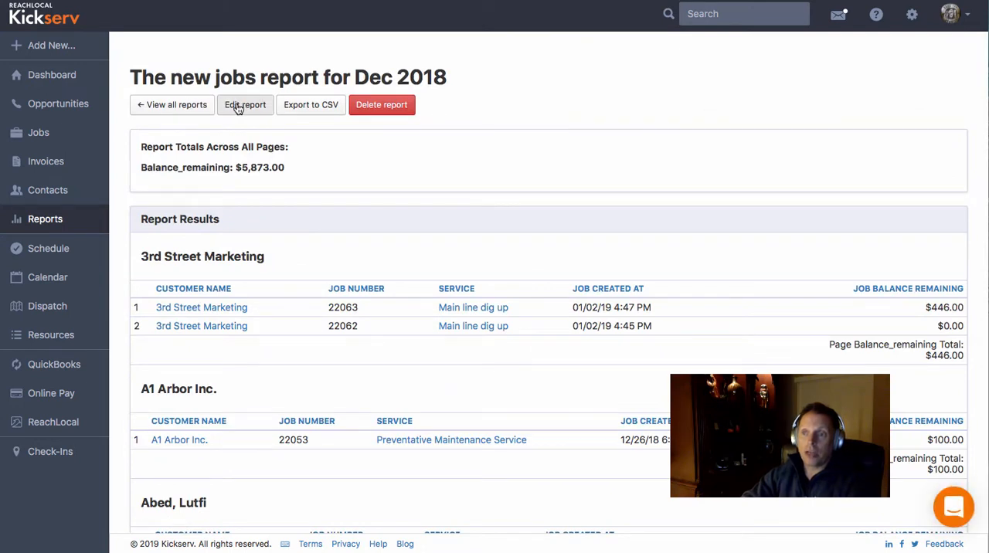